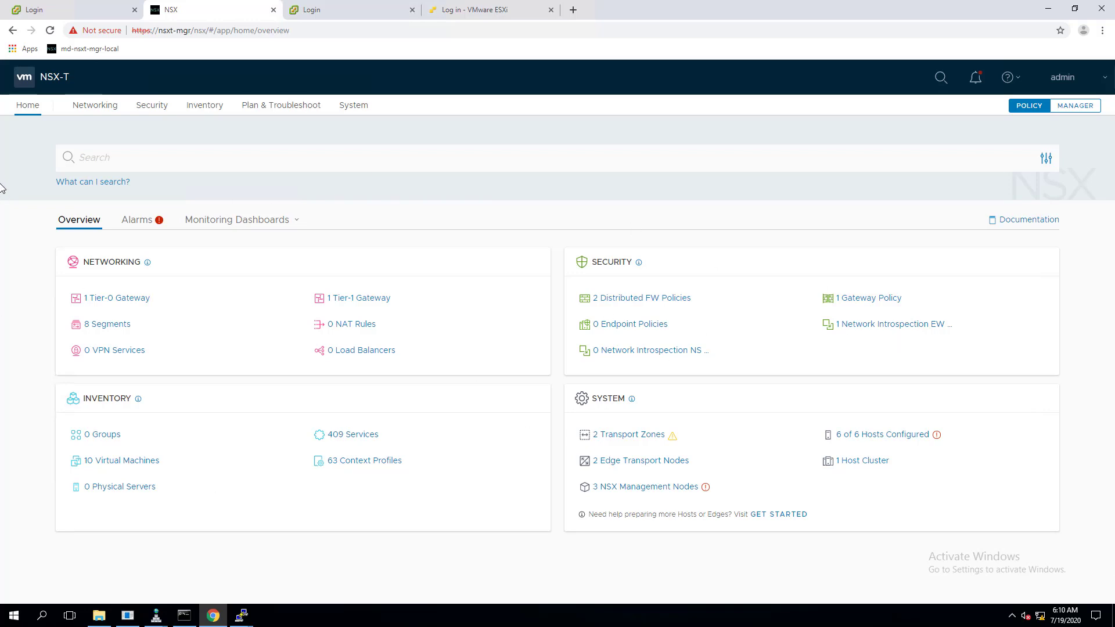
- Open System Overview to see the 3 management, 6 host and 2 edge transport nodes and 2 transport zones
click(355, 107)
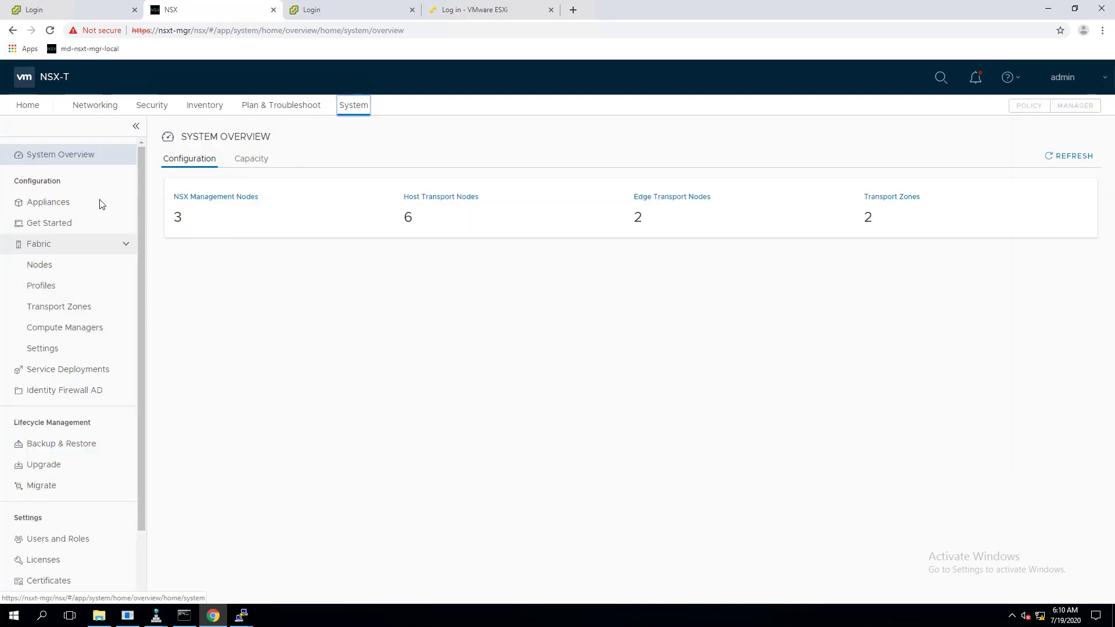
- Return to the NSX-T Home dashboard
click(28, 106)
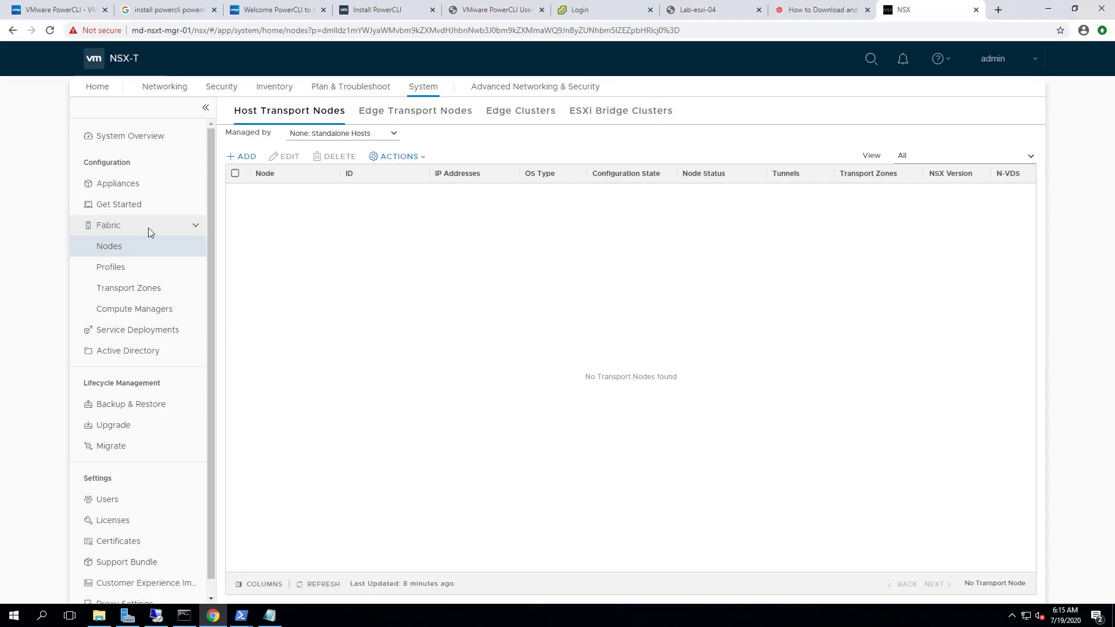
- Start adding a host transport node and review the Operating System choices, with ESXi selected
click(244, 157)
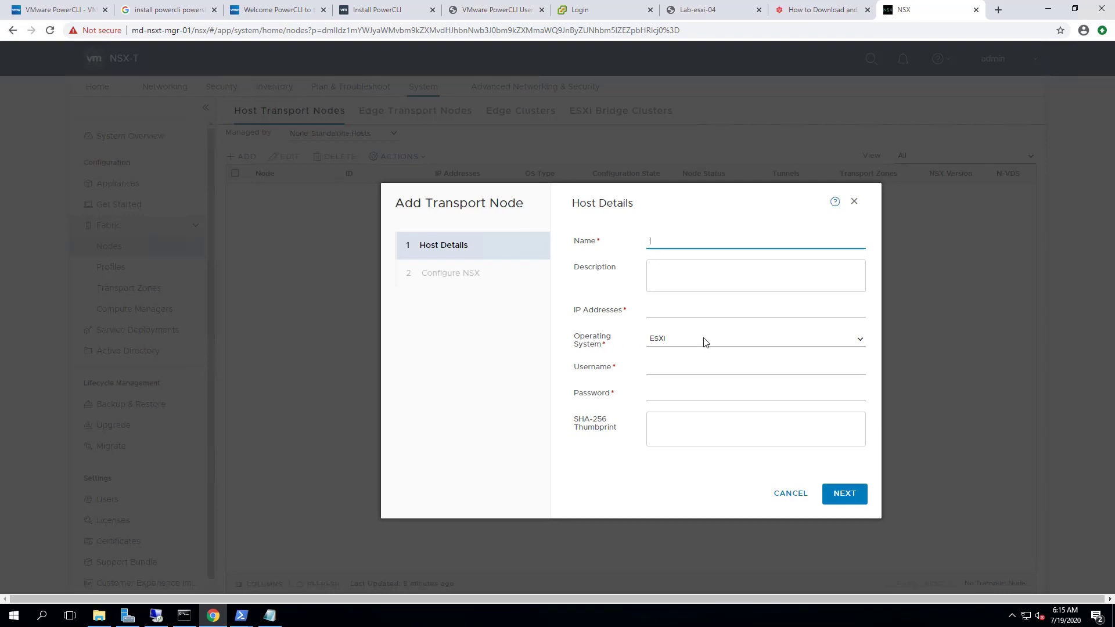
click(858, 340)
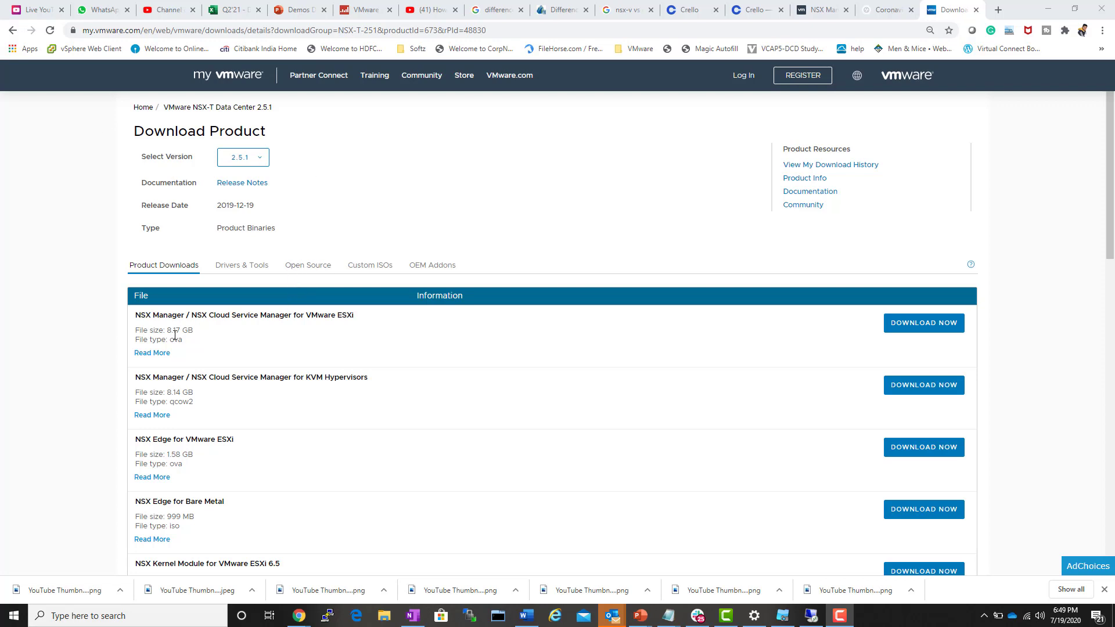
drag(156, 317, 332, 317)
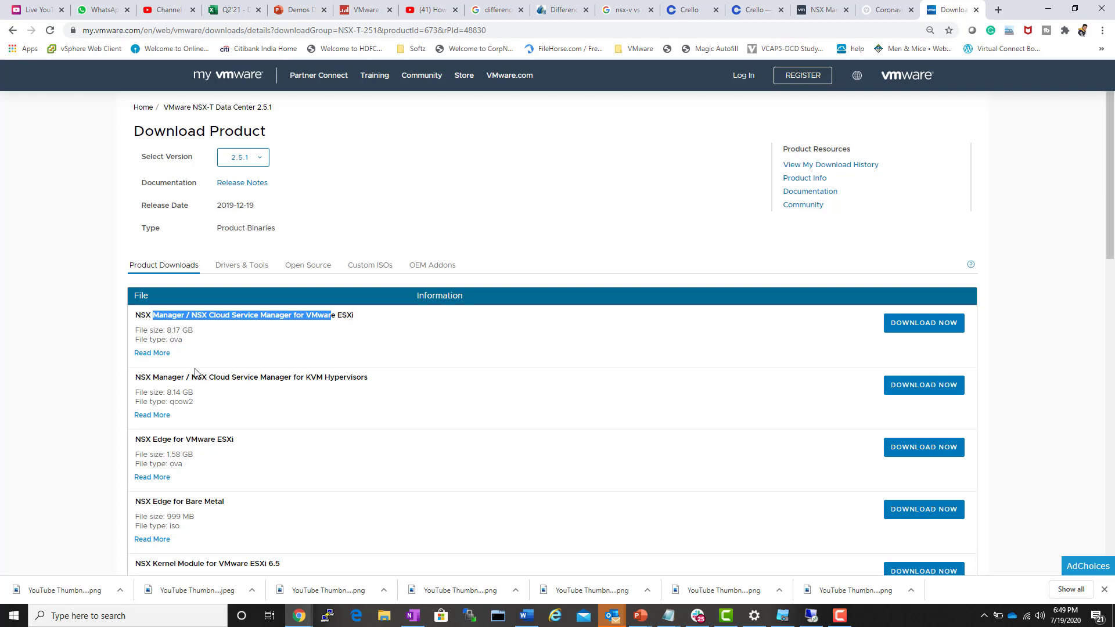
drag(134, 378, 375, 384)
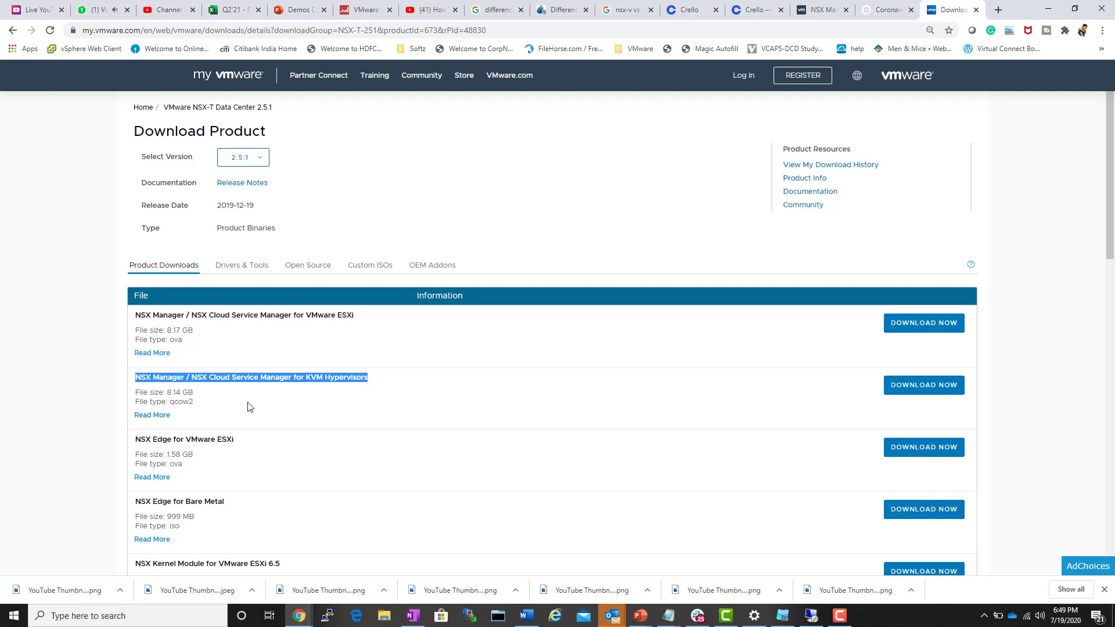
scroll(375, 405, down, 1)
scroll(199, 354, up, 1)
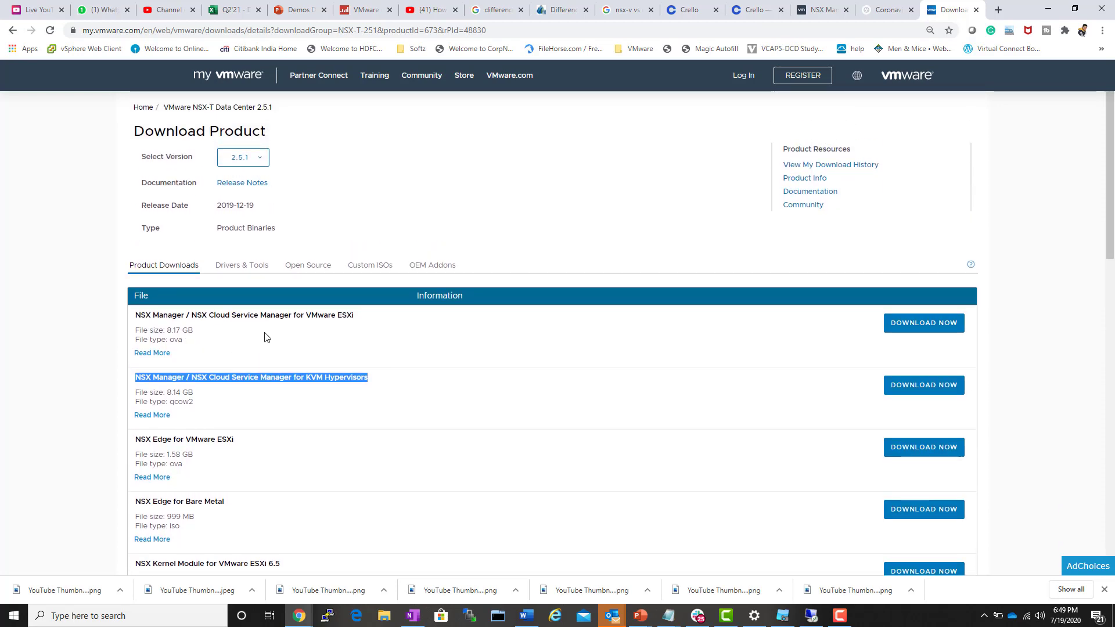
click(211, 406)
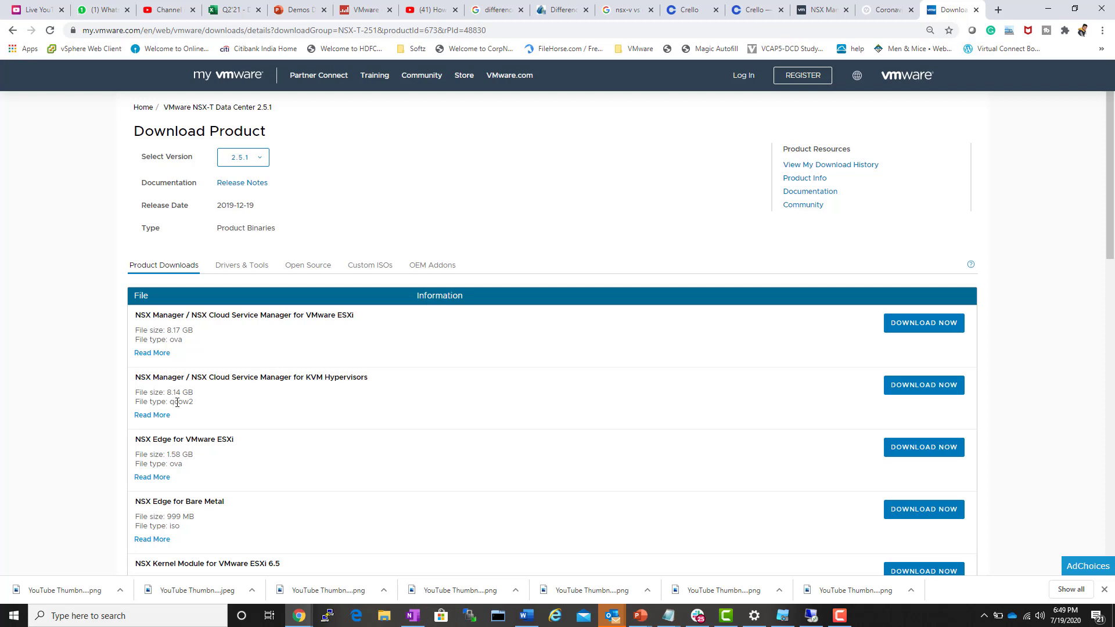
drag(169, 402, 193, 404)
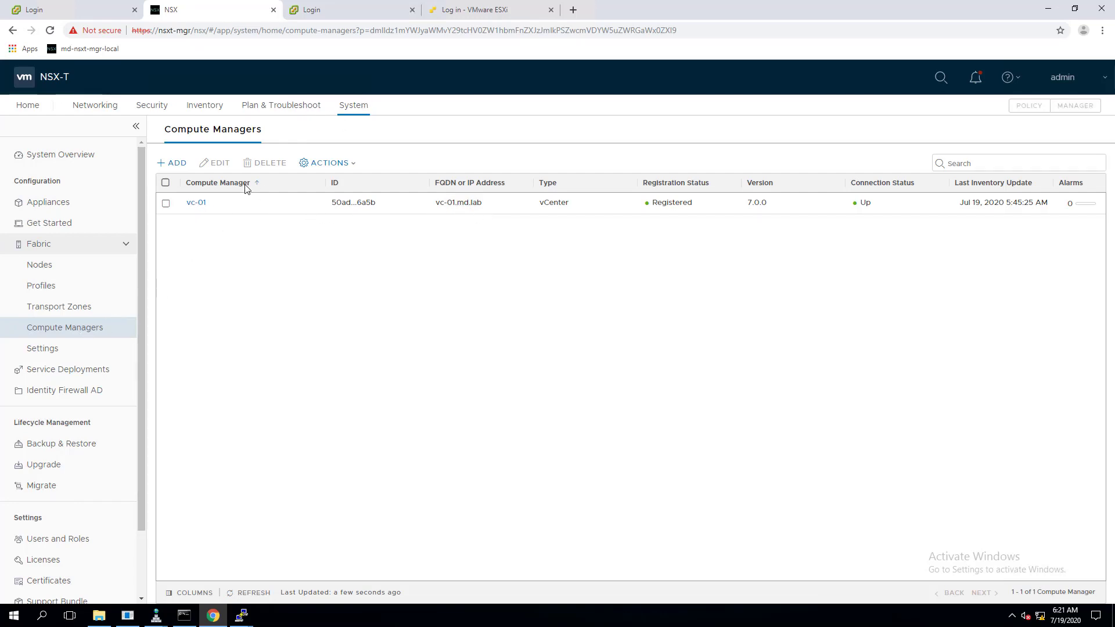
- Review the New Compute Manager FQDN/IP, username and password fields, then cancel without adding
click(169, 164)
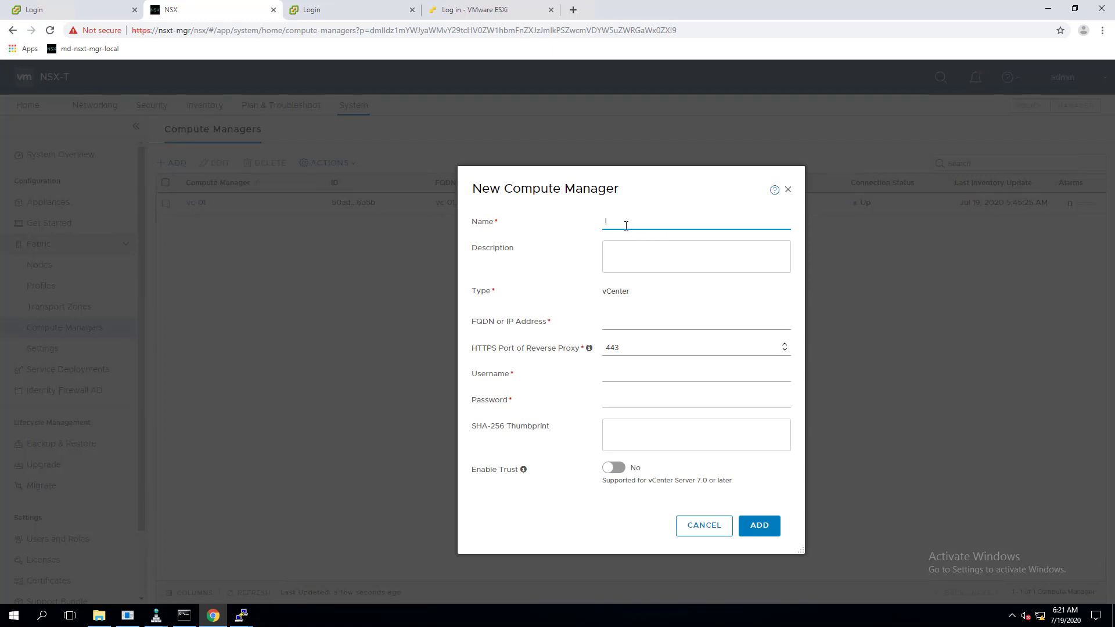
click(621, 324)
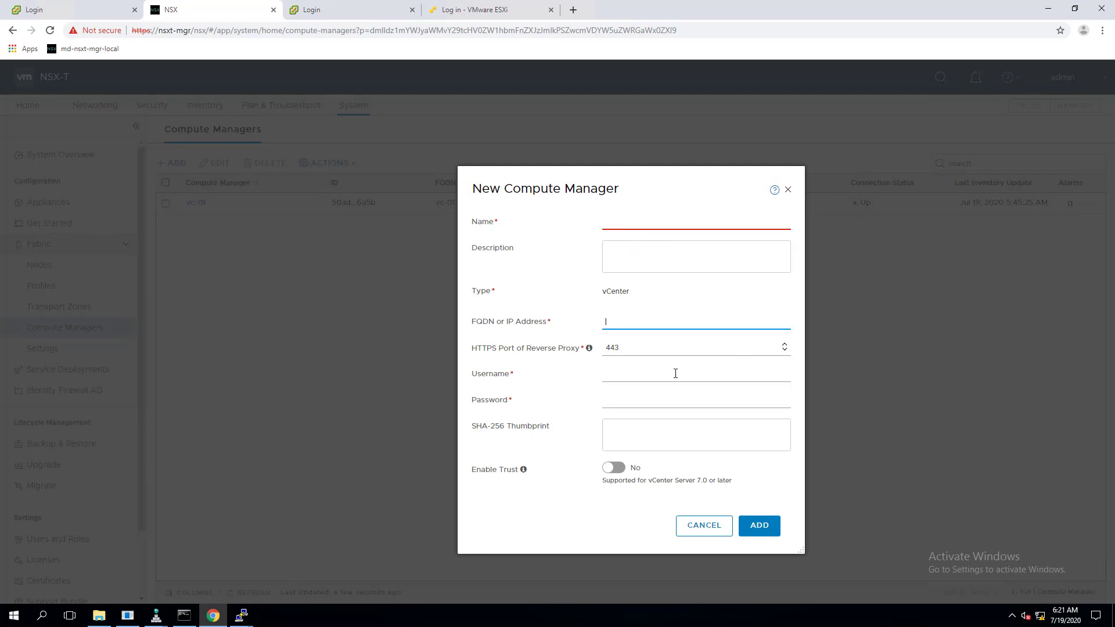
click(610, 378)
click(613, 401)
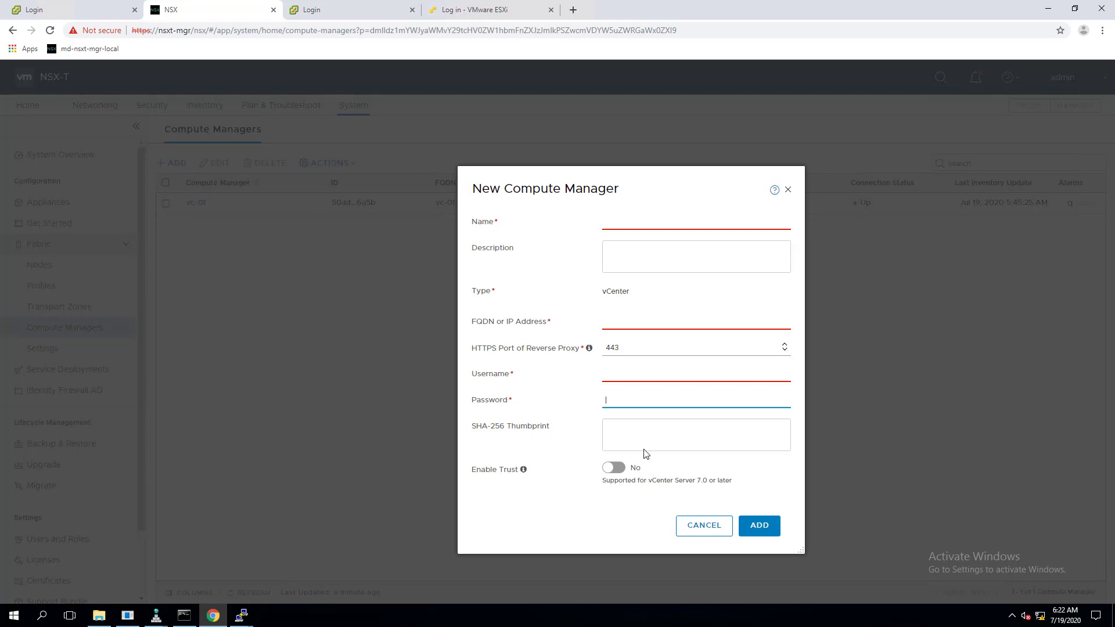
click(707, 526)
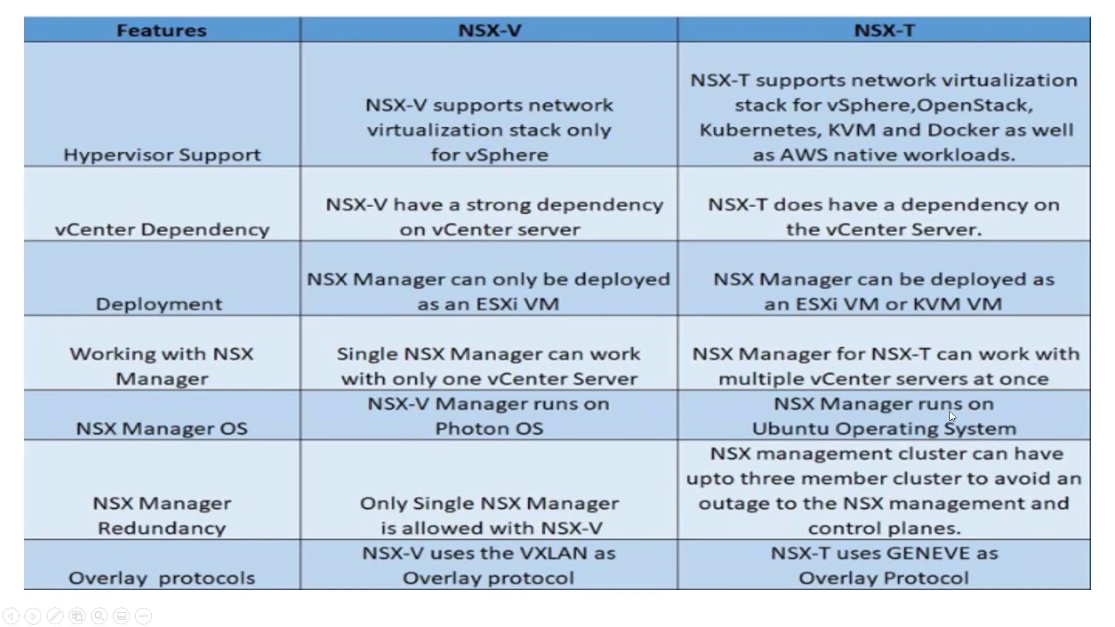
- Leave the comparison slideshow for the nsxt-mgr-01 vSphere summary page
key(alt+Tab)
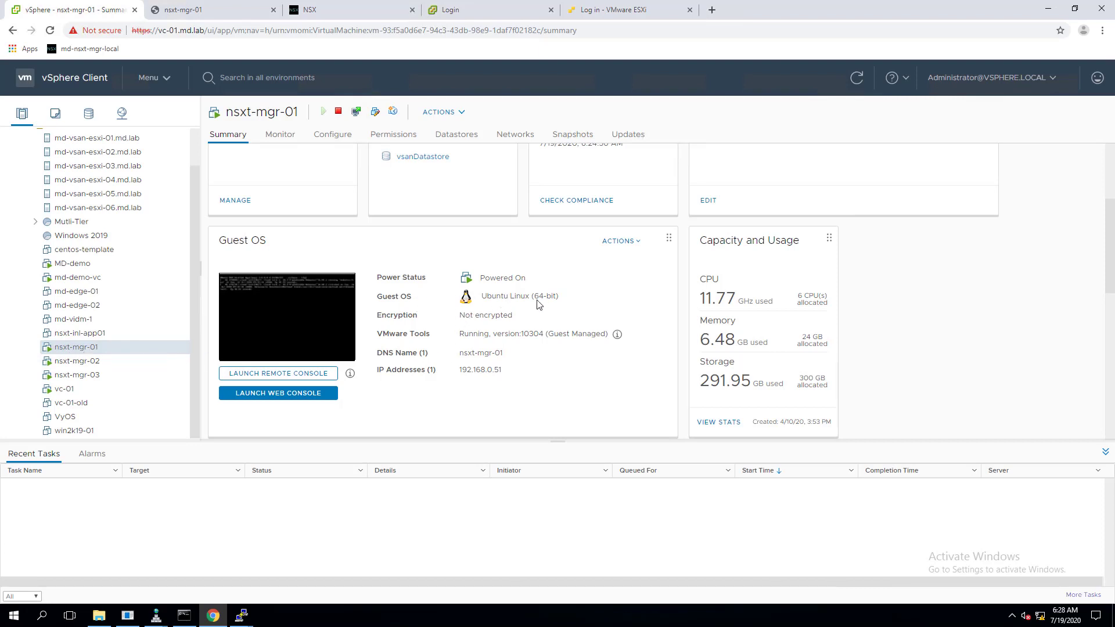
- Log in as root on the nsxt-mgr-01 web console
click(296, 337)
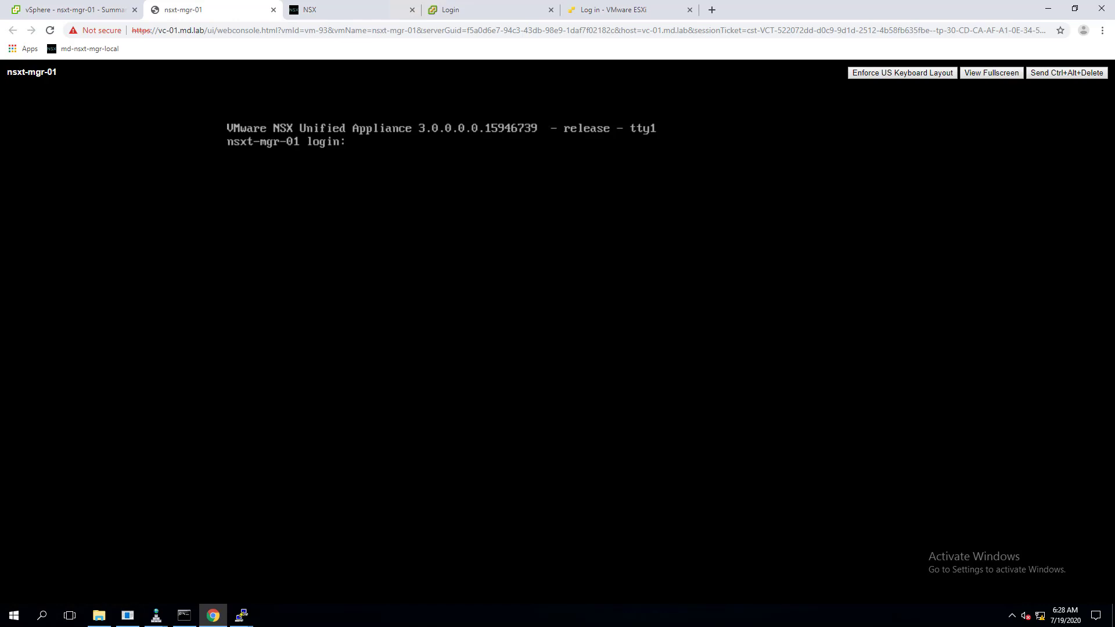
text(root)
key(Return)
key(Return)
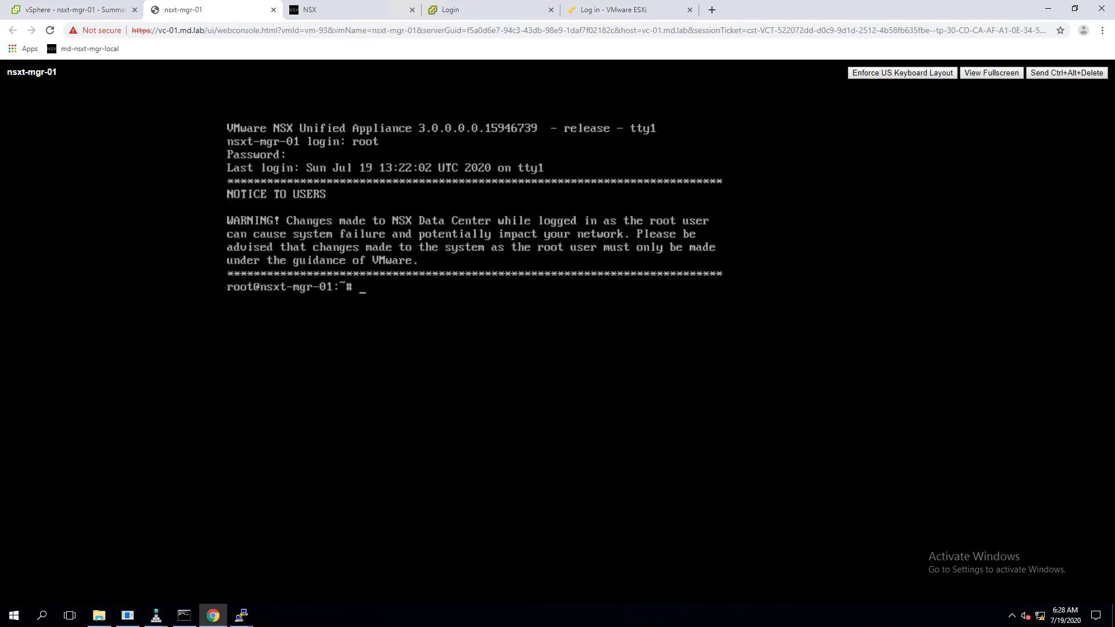
- Run cat /etc/os-release to confirm Ubuntu 16.04.2 LTS, then exit the root session
text(cat .etc)
key(BackSpace)
key(BackSpace)
key(BackSpace)
key(BackSpace)
key(BackSpace)
text(/etc/os-release)
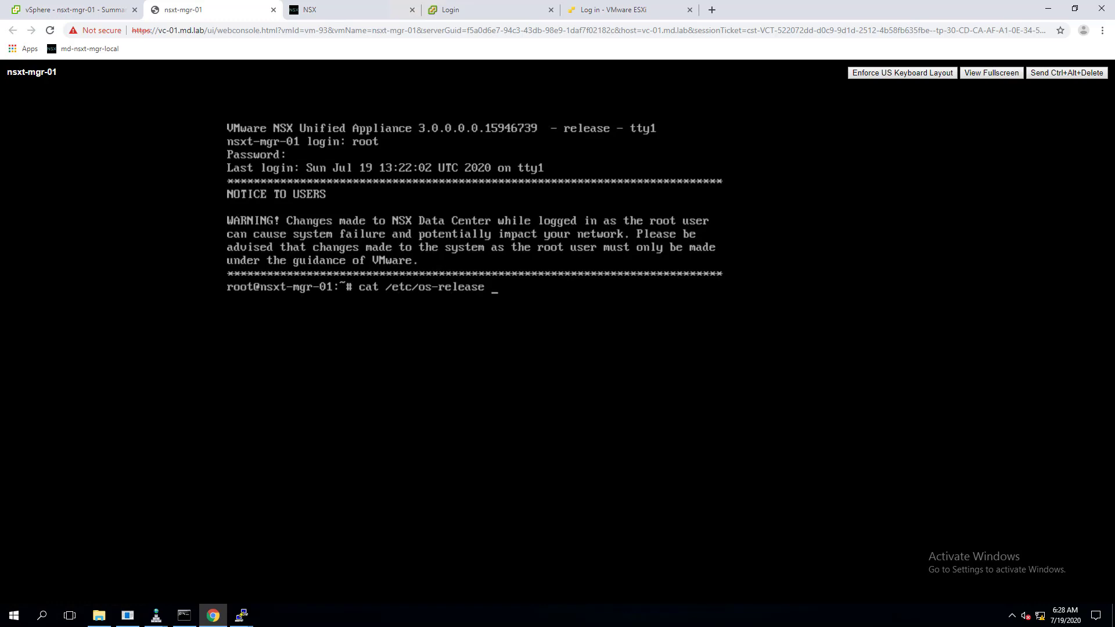
key(Return)
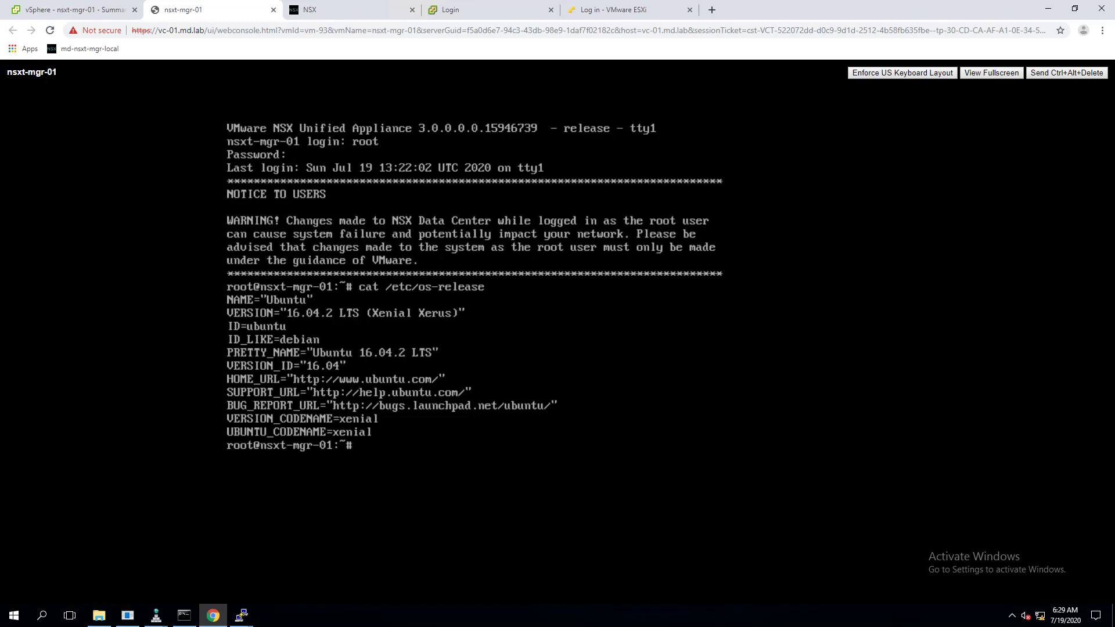
text(exit)
key(Return)
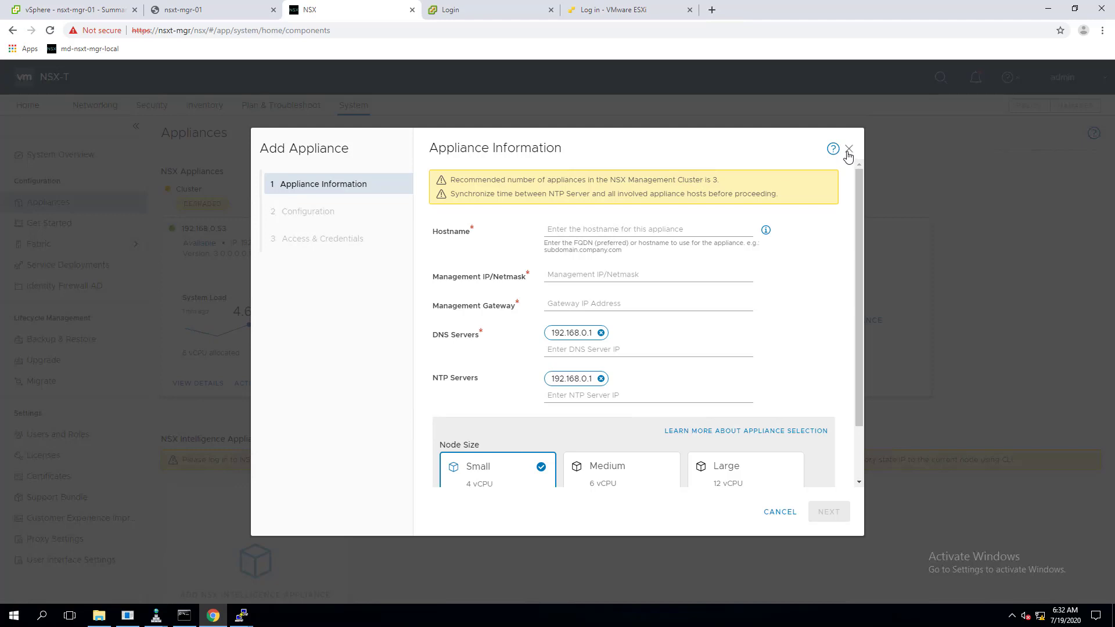
- Close the Add NSX Appliance form, leaving three manager nodes with virtual IP 192.168.0.50
click(848, 150)
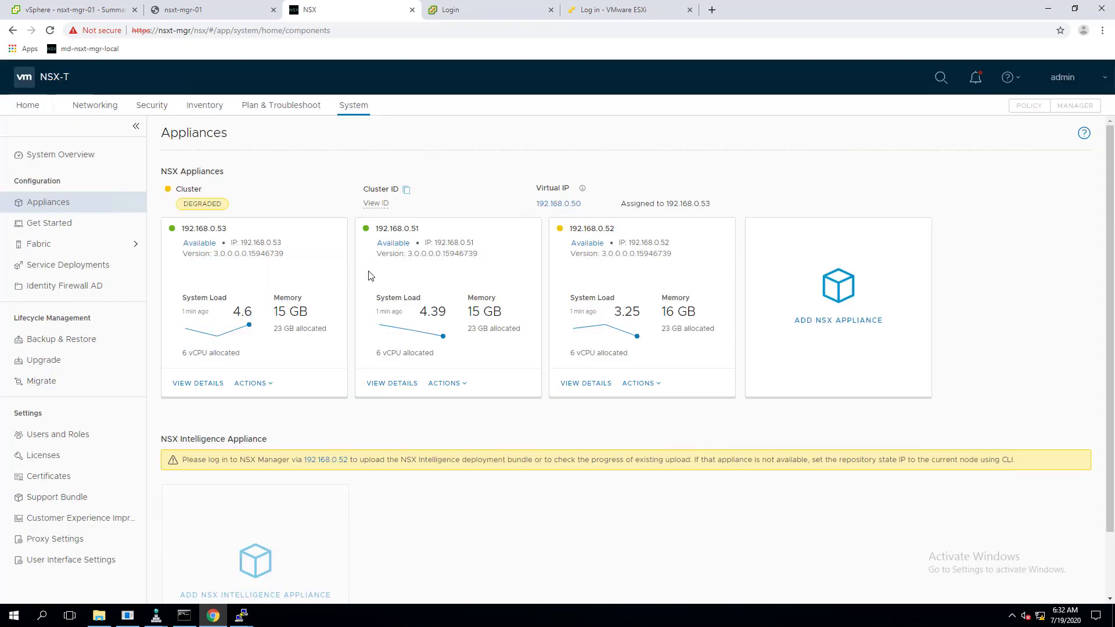
click(583, 190)
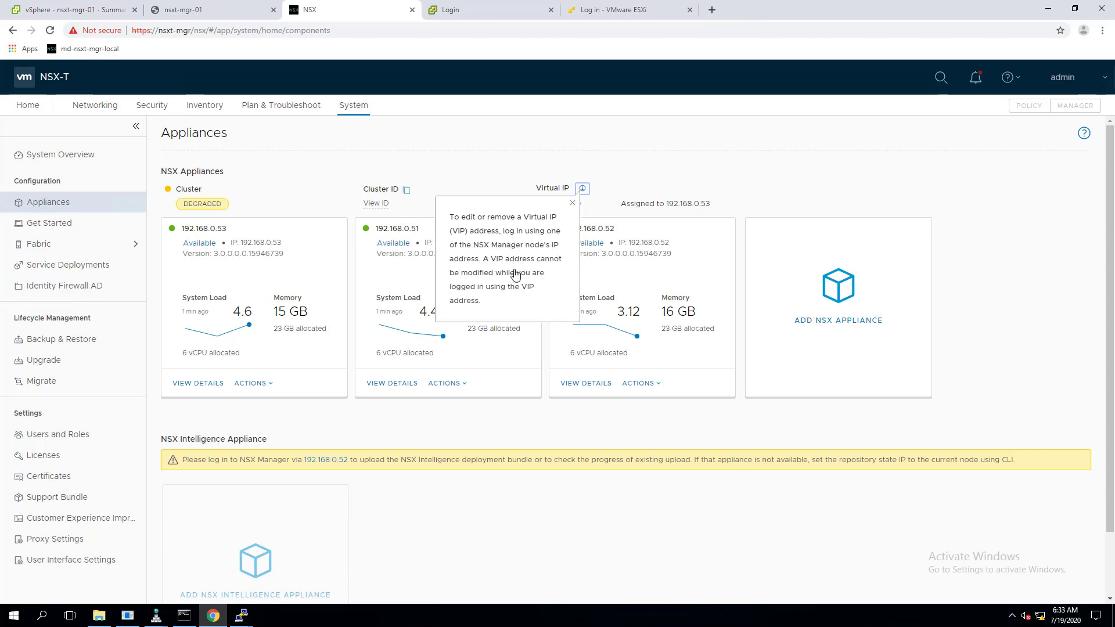
click(582, 188)
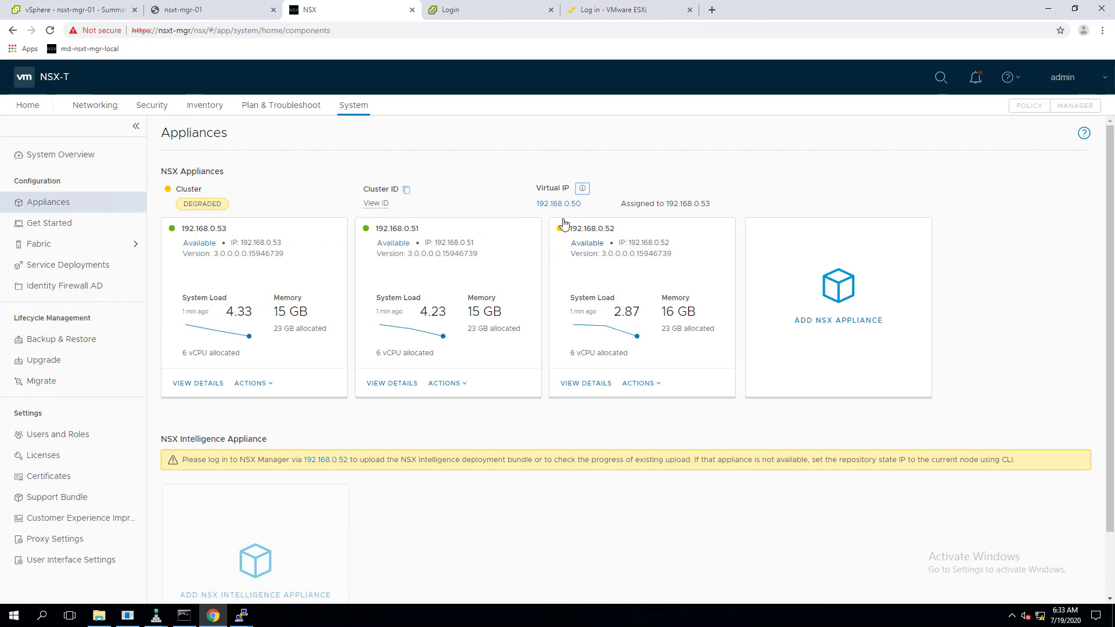
mouse_move(561, 209)
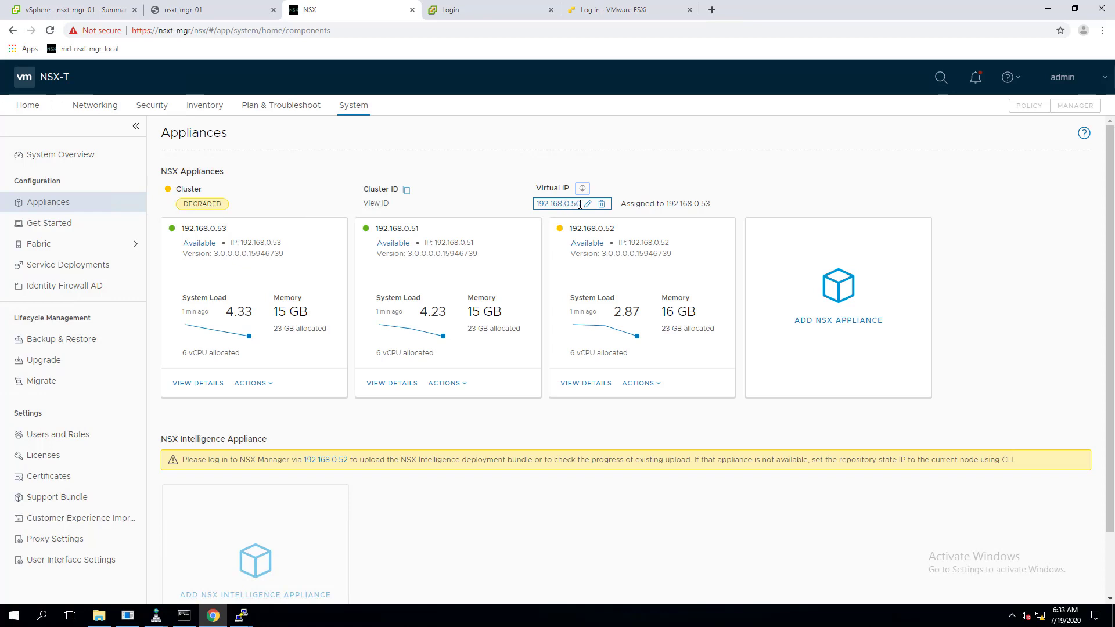